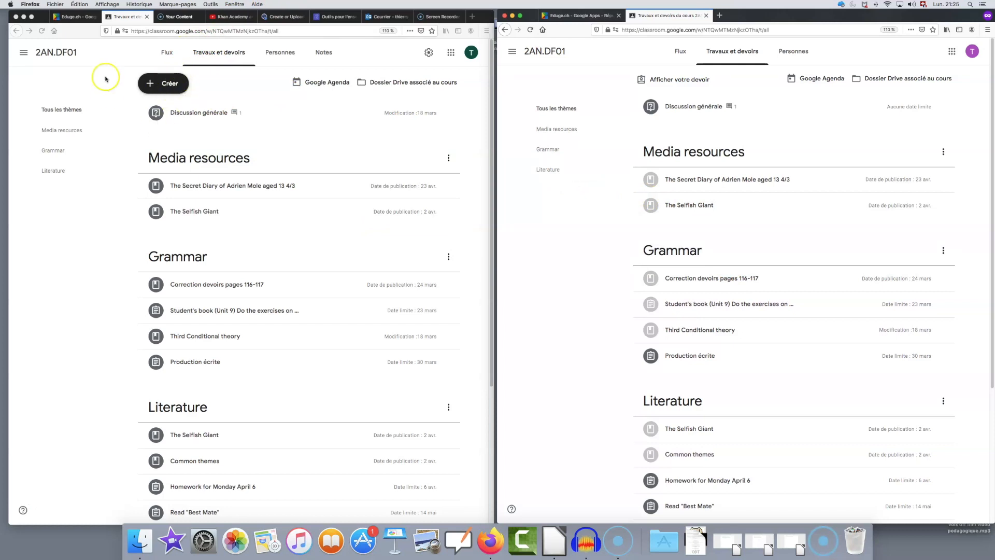
Create a new assignment titled "test devoirs bidon" with the instructions "dgghfthgfhghghghghghgh"
left_click(172, 84)
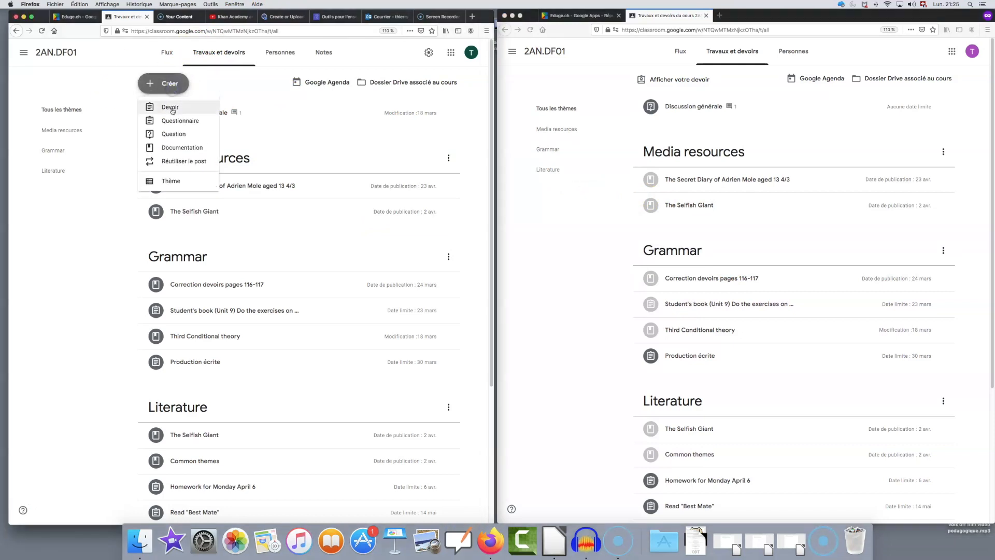
left_click(173, 109)
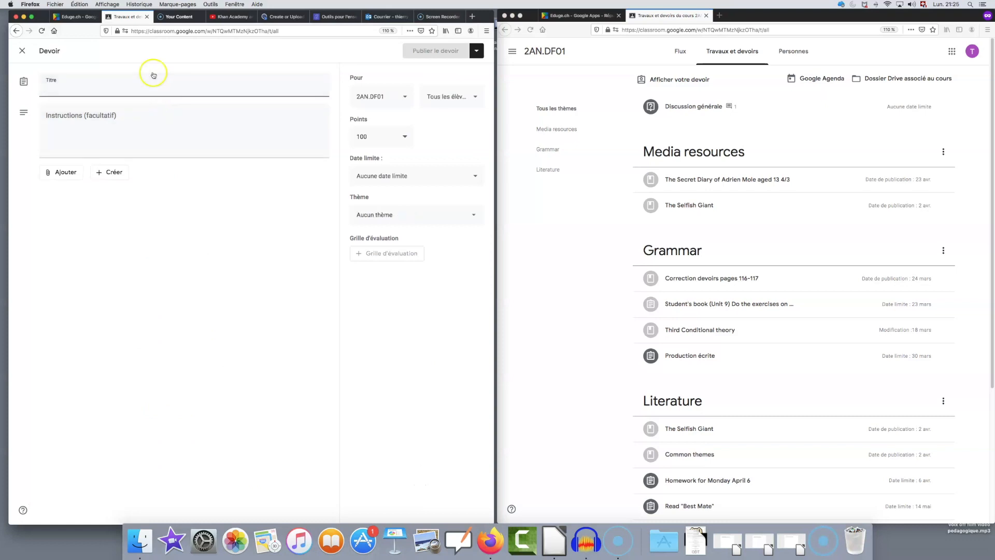
type("test devoirs bidon")
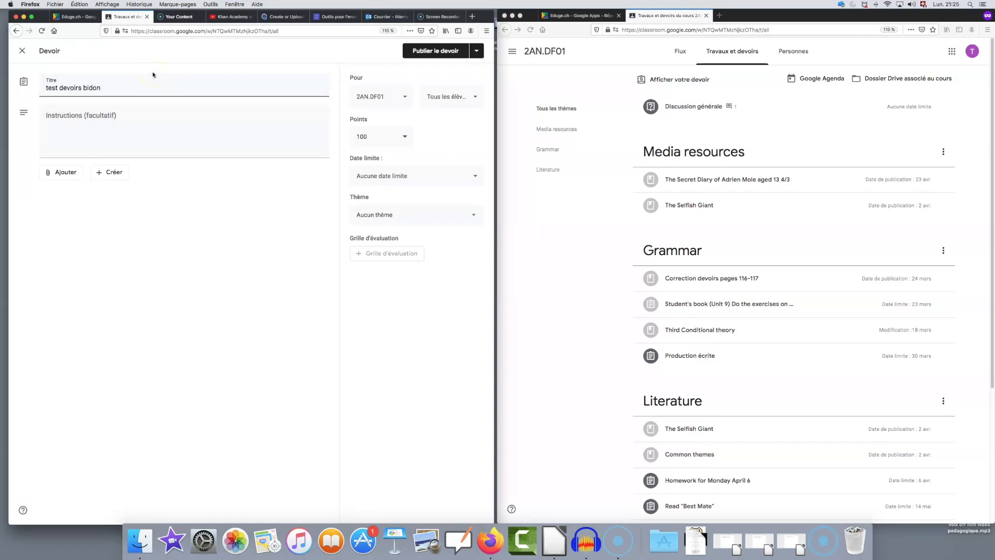
left_click(128, 116)
type("dgghfthgfhghghghghghgh")
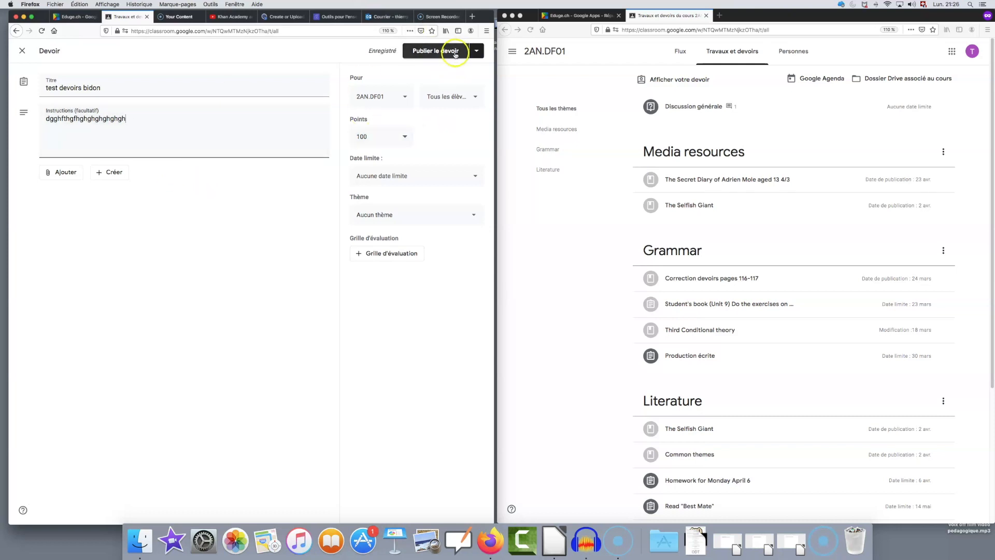
Restrict the assignment's recipients to only the test student account and publish it
left_click(431, 98)
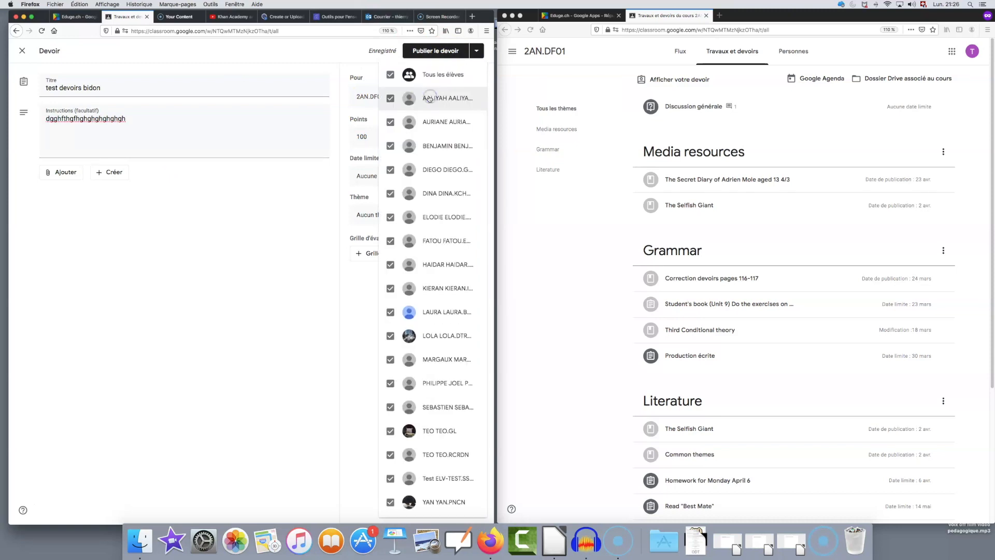
left_click(390, 74)
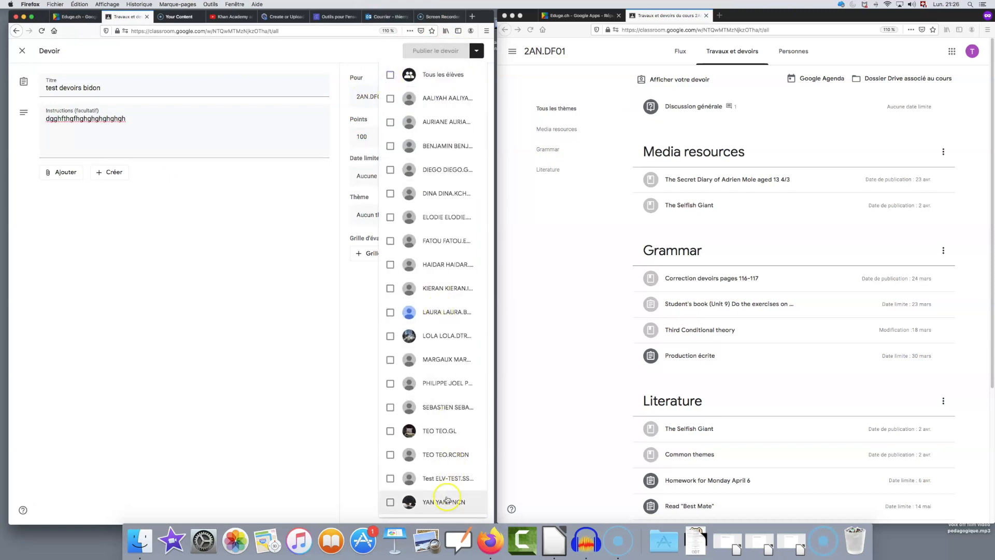
left_click(393, 481)
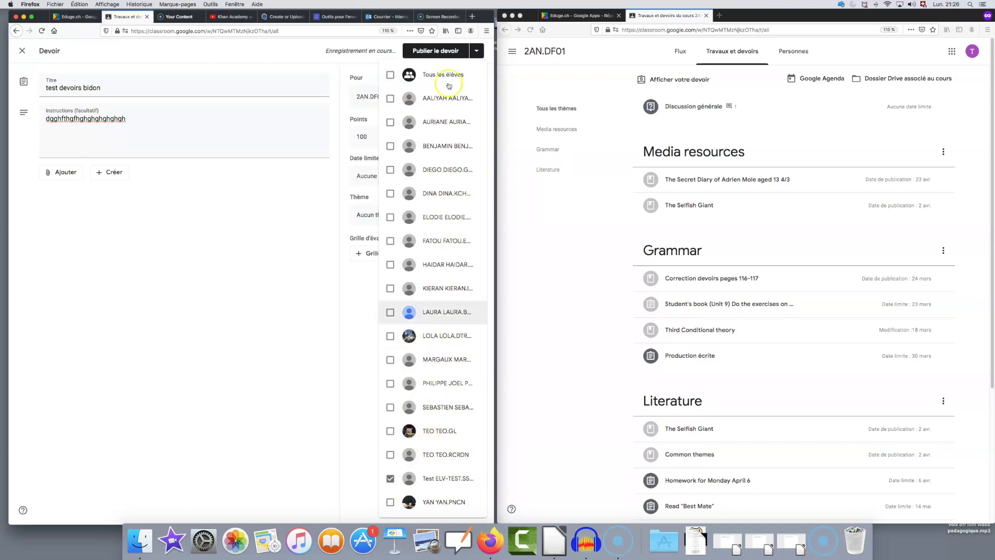
left_click(442, 54)
left_click(442, 54)
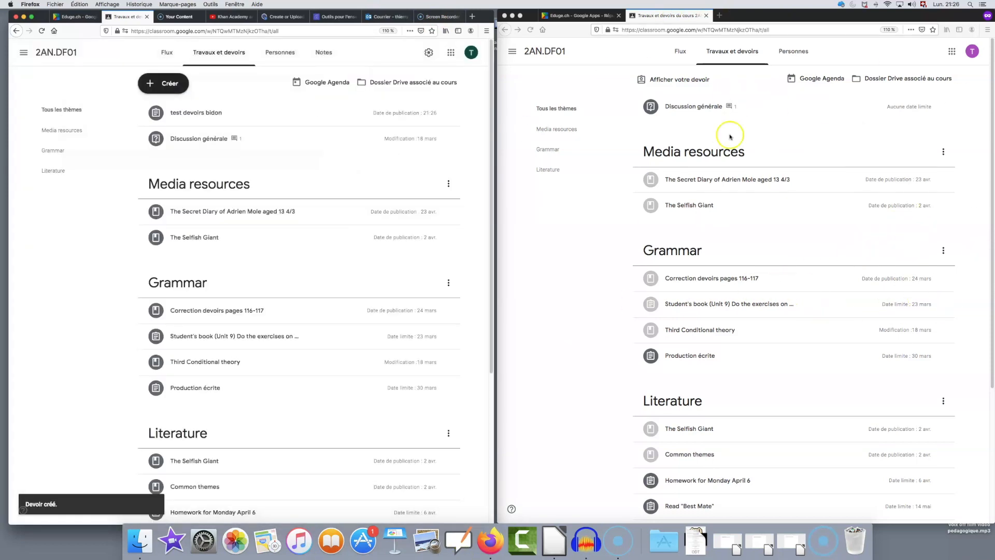
Reload the student's classwork page and open the full details of the "test devoirs bidon" assignment
scroll(700, 141, "down", 1)
scroll(700, 141, "up", 1)
left_click(726, 30)
key("Return")
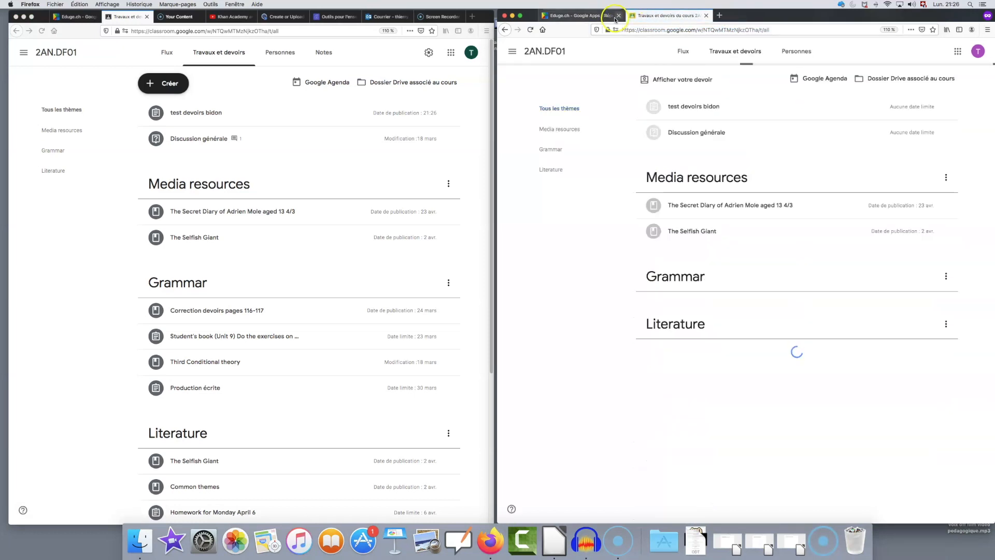
left_click(663, 105)
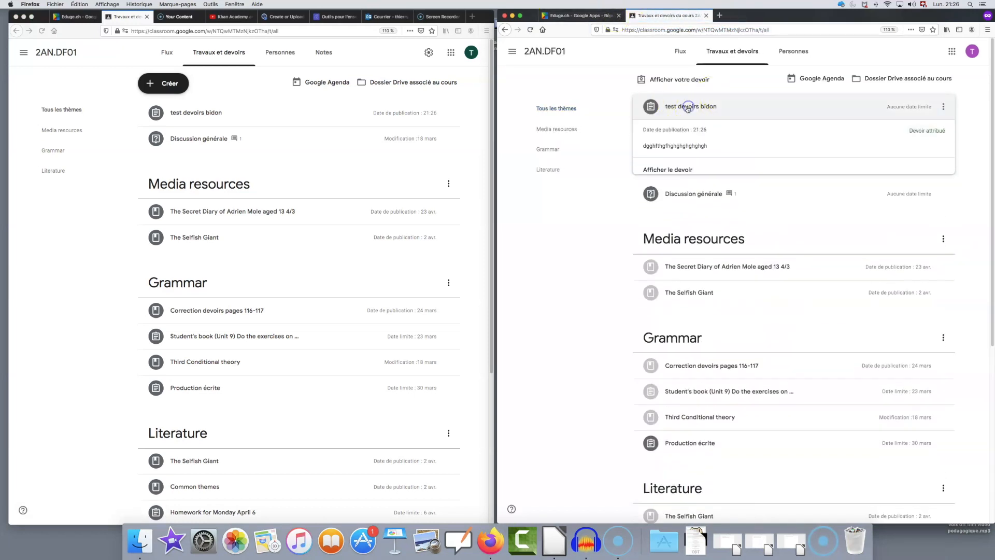
left_click(673, 171)
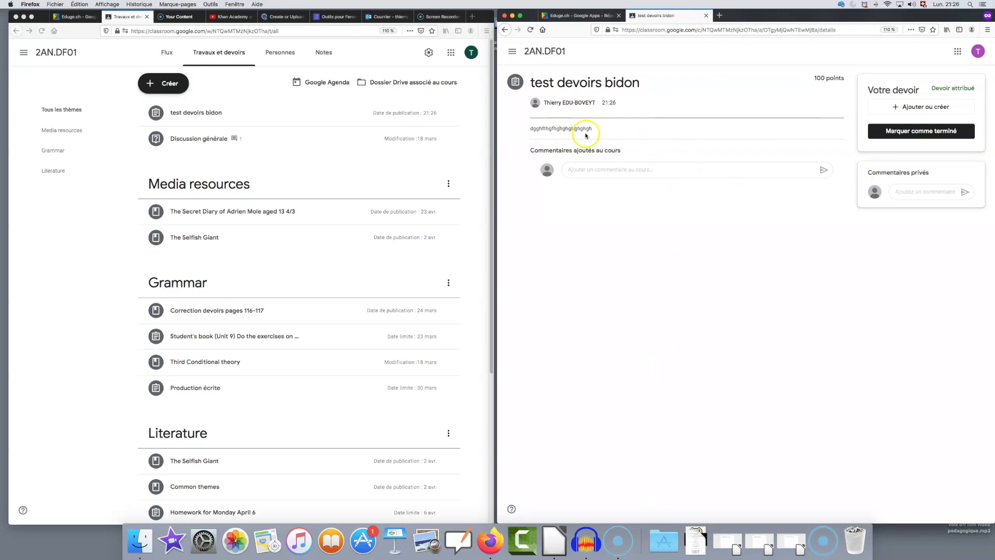
Create a Google Docs attachment for the student's work and write "iudchfdosihcpoisdhcopihsdpoichsoipfhosidfhoidshfdsfdsfdsfdsfsdf" in it
left_click(917, 107)
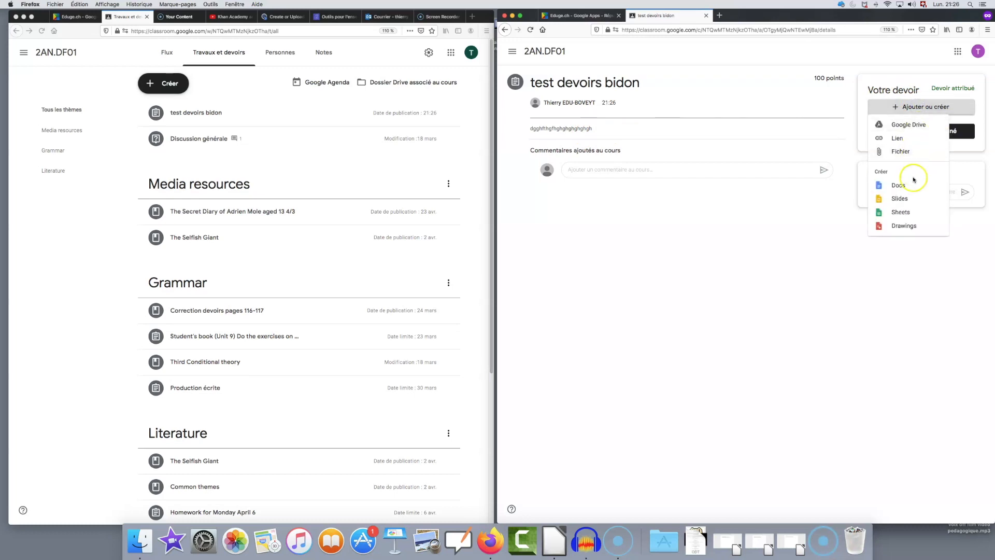
left_click(913, 187)
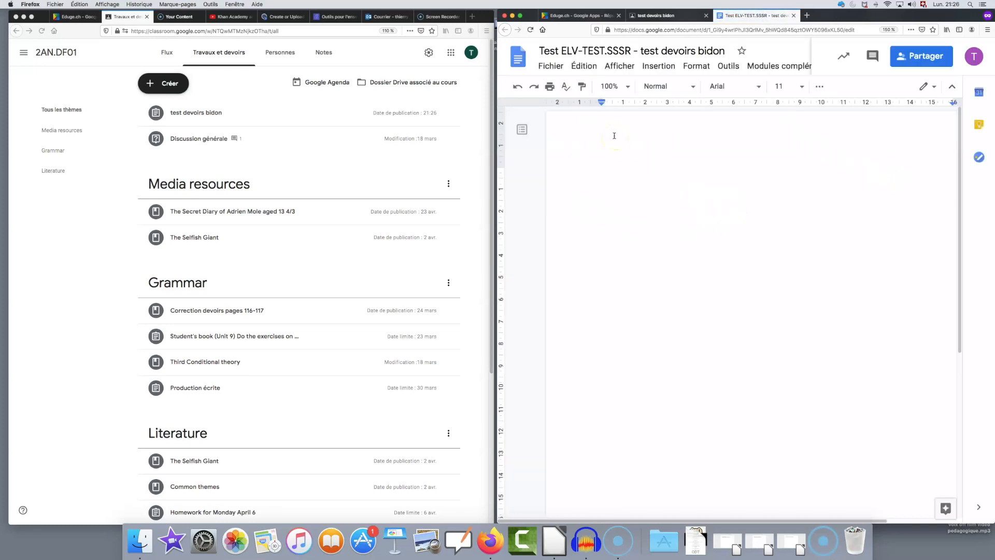
type("sihcpoisdhcopihsdpoichsoipfhosidfhoidshfdsfdsfdsfdsfsdf")
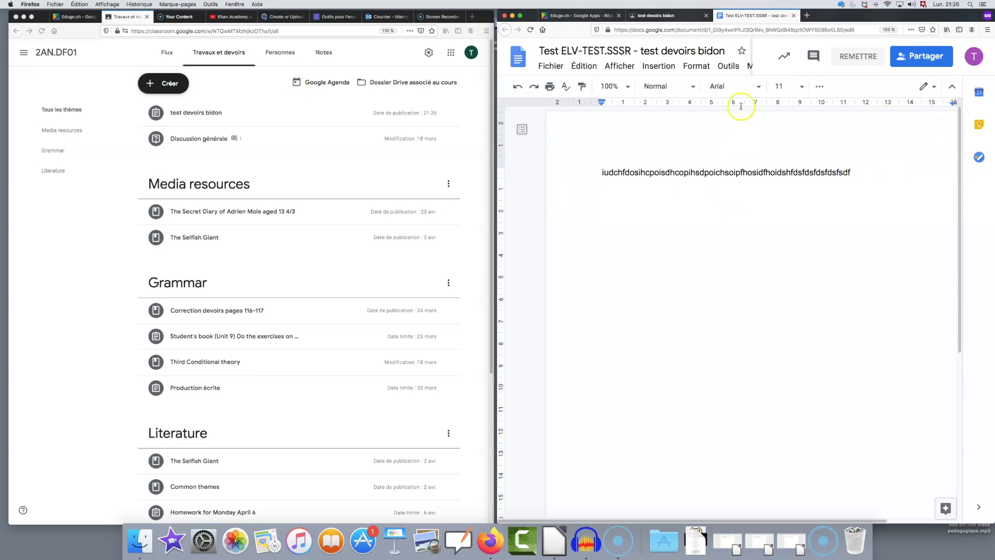
Turn in the student's document for the "test devoirs bidon" assignment
left_click(859, 56)
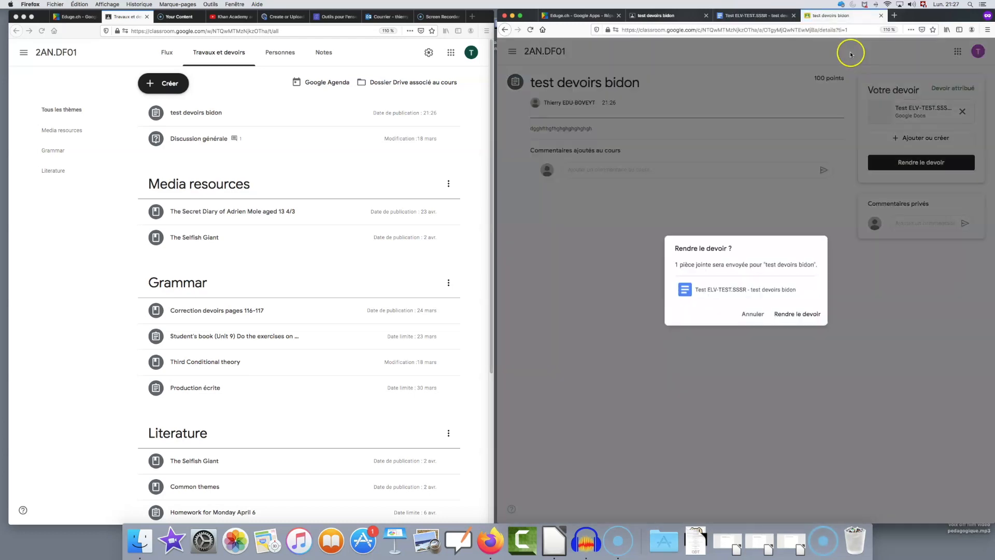
left_click(805, 315)
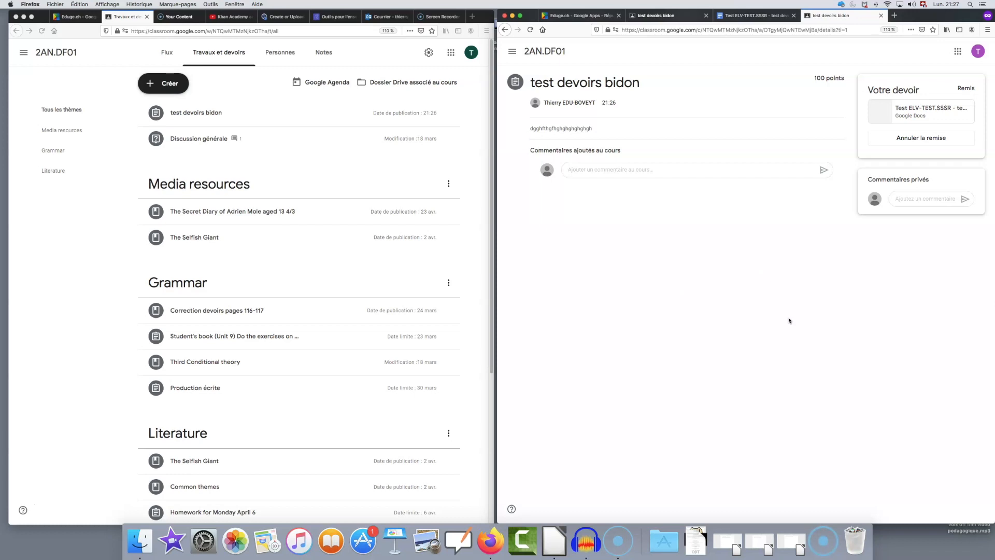
left_click(915, 138)
Open the submitted document for "test devoirs bidon" in the teacher's grading view and close the student's copy of the document
left_click(197, 114)
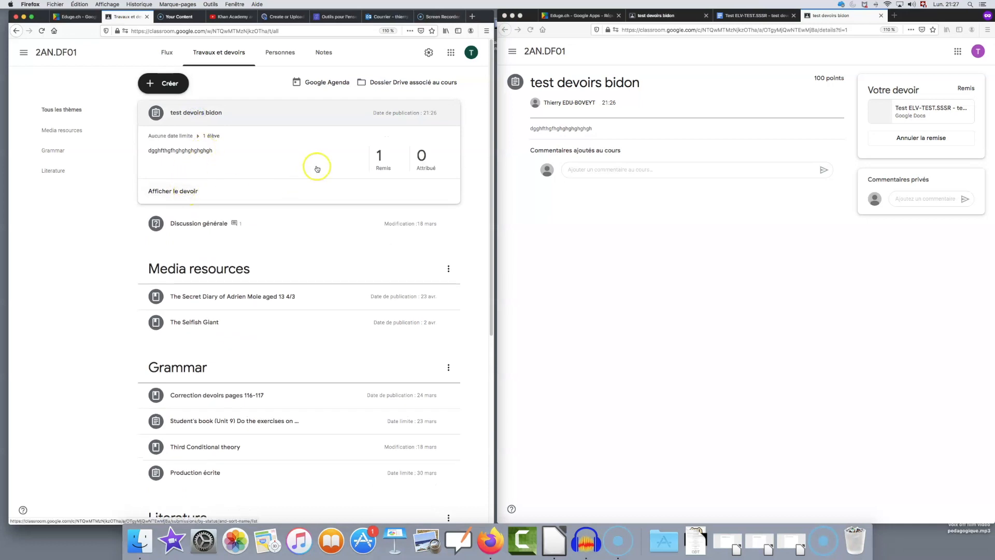
left_click(381, 161)
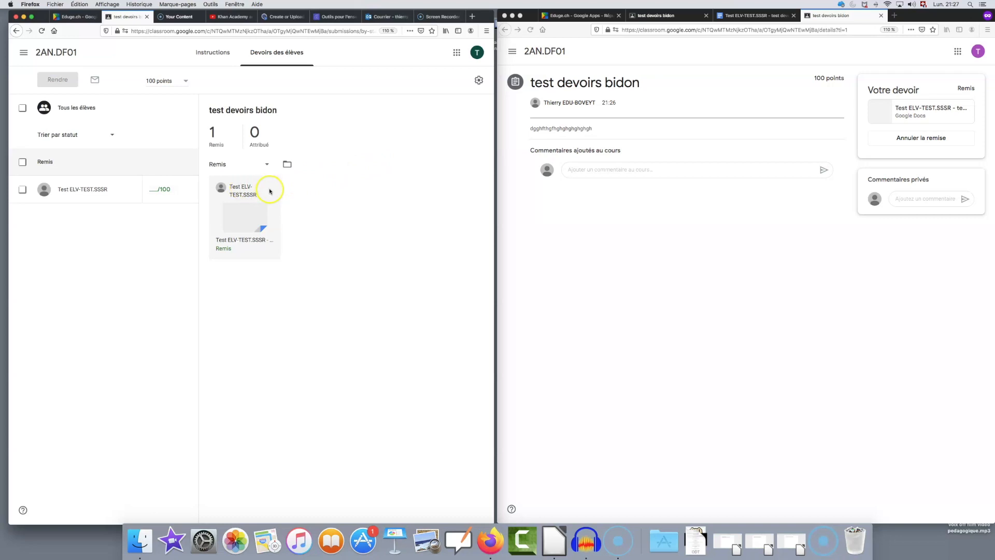
left_click(235, 219)
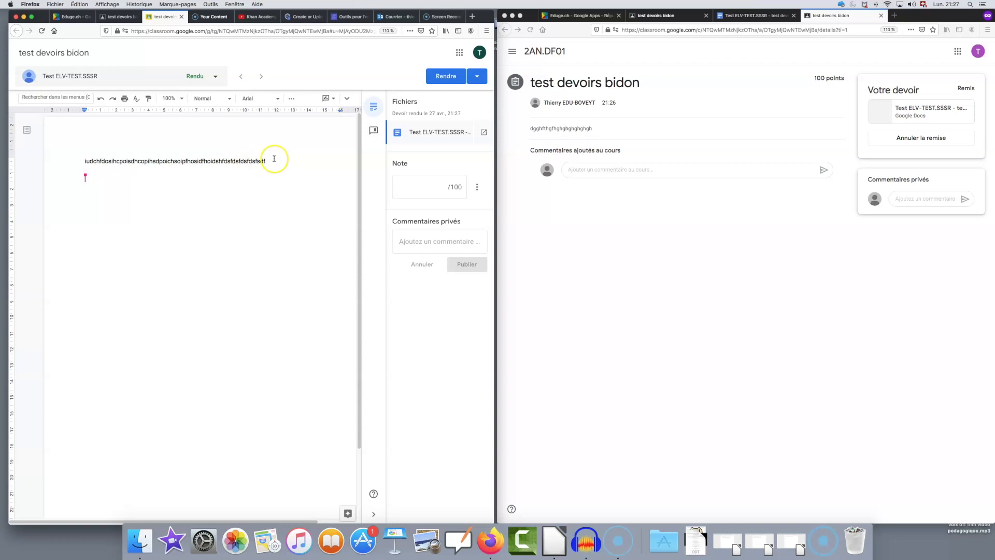
left_click(770, 17)
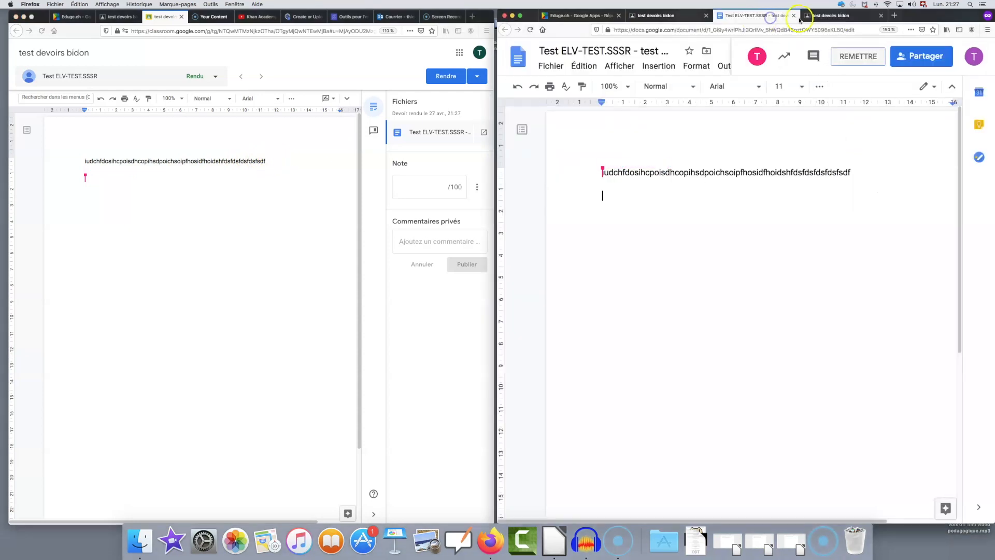
left_click(794, 16)
Add the comment "Bravo" to the final characters "sfdsfsdf" of the submitted text, widening the teacher's window to show the comment area
left_click(276, 161)
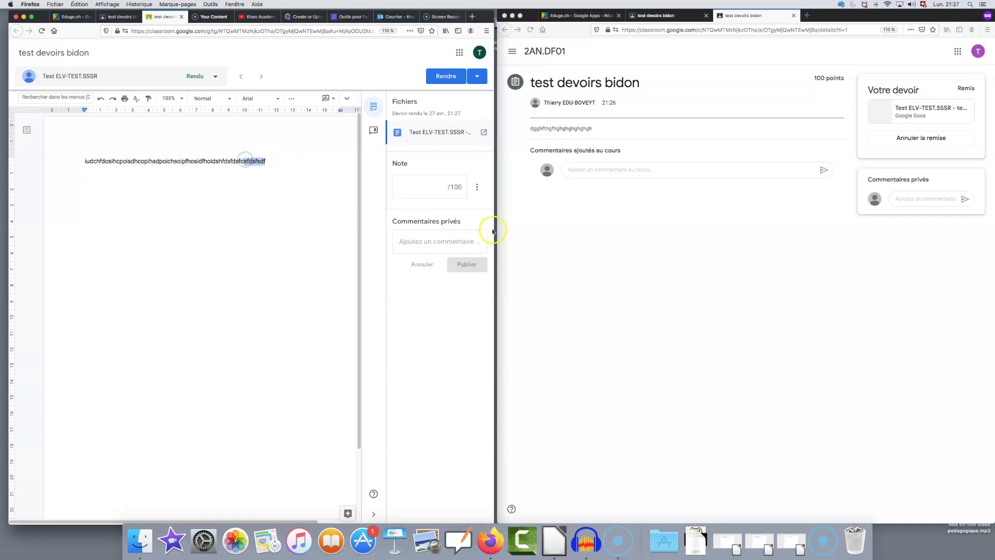
left_click_drag(495, 229, 866, 259)
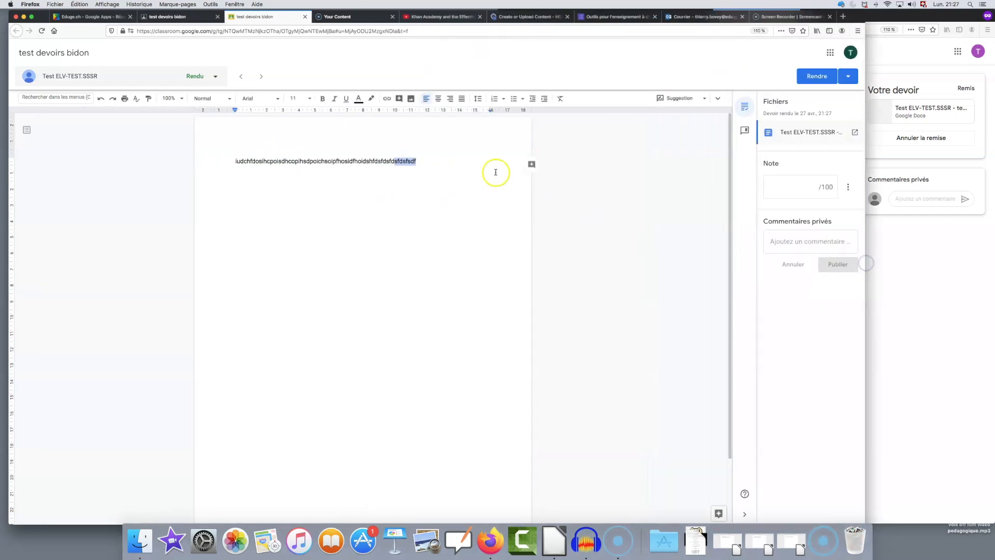
left_click(531, 165)
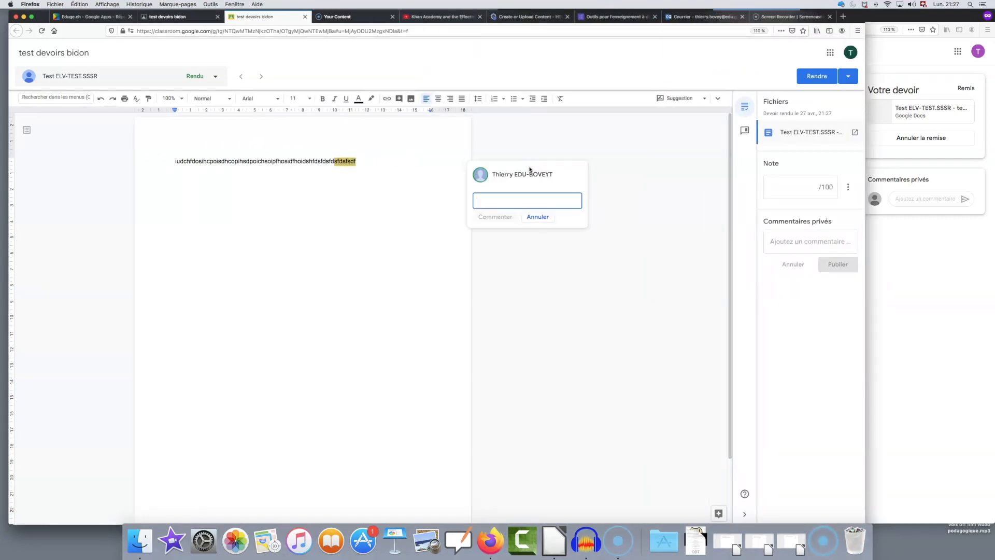
type("Bravo")
left_click(551, 176)
left_click(495, 218)
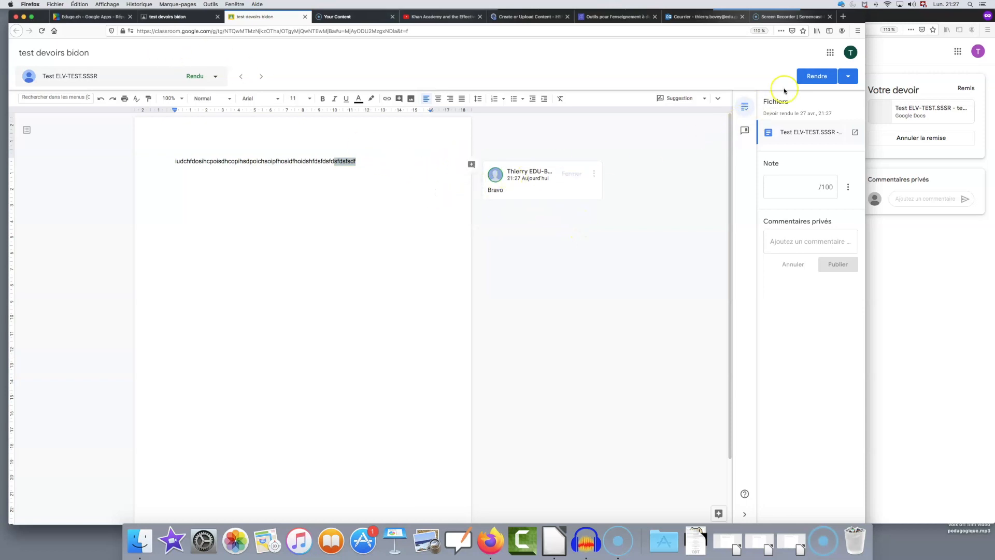
Return the assignment to the student without a grade, then restore the side-by-side windows and close the grading view
left_click(809, 76)
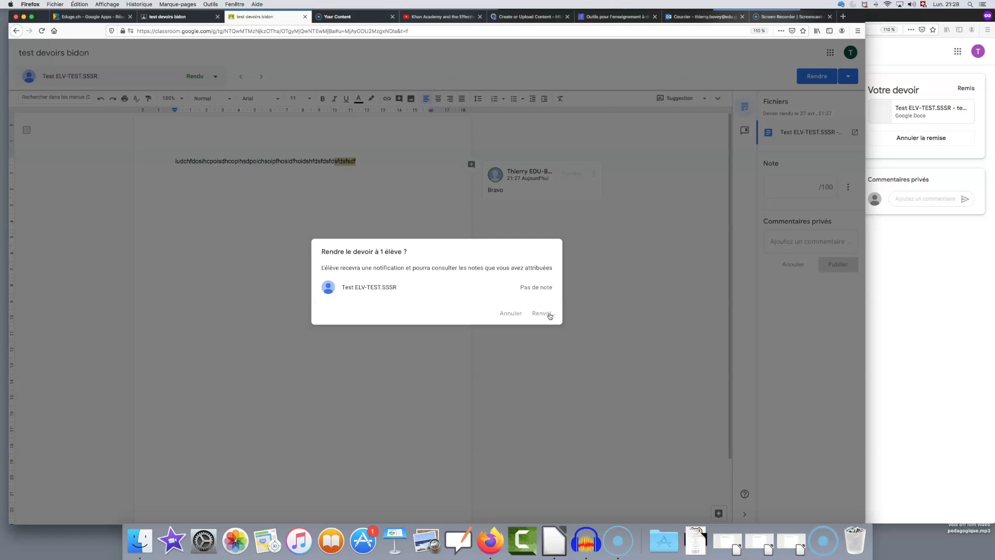
left_click(542, 314)
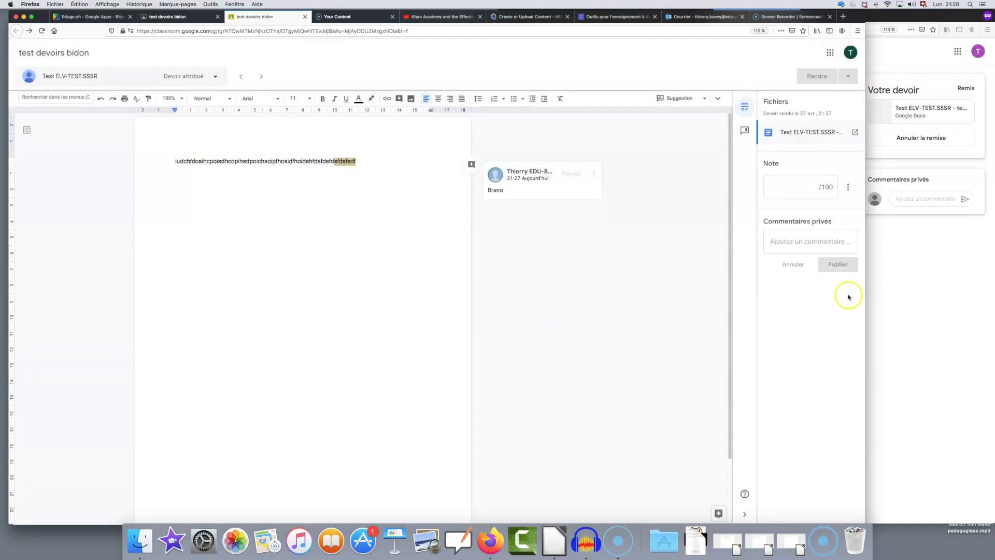
left_click_drag(838, 305, 494, 355)
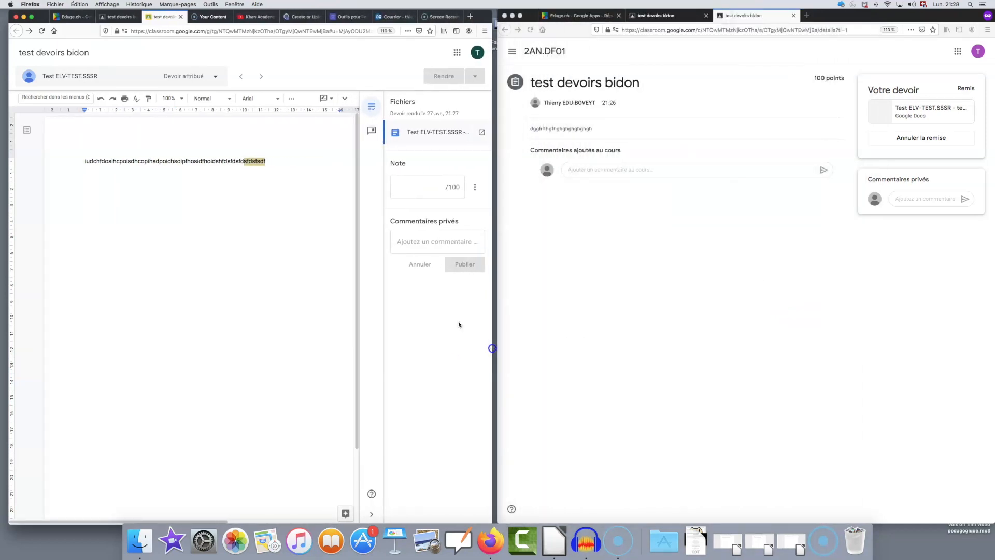
left_click(181, 17)
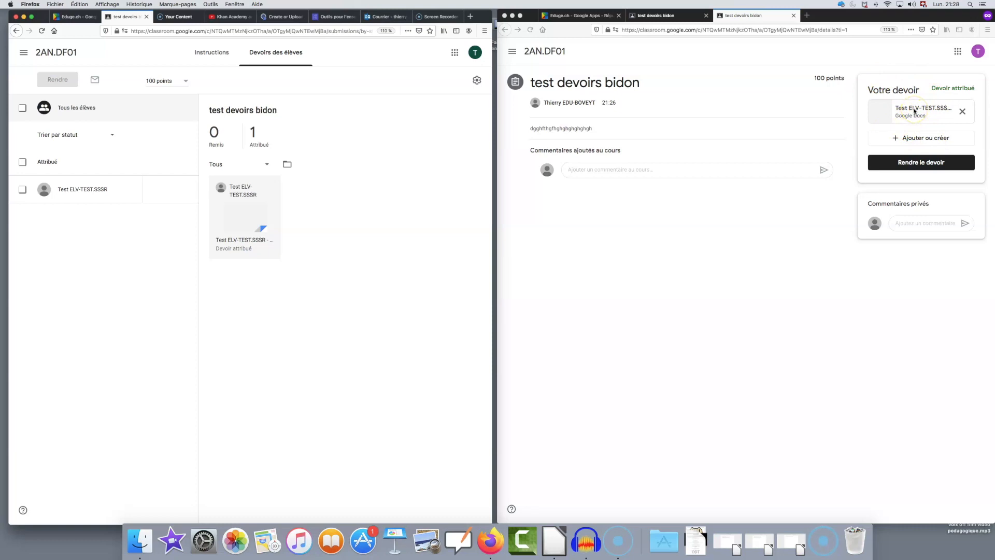
Open the returned document as the student, widen the window to read the teacher's comment, and restore the side-by-side layout
left_click(914, 111)
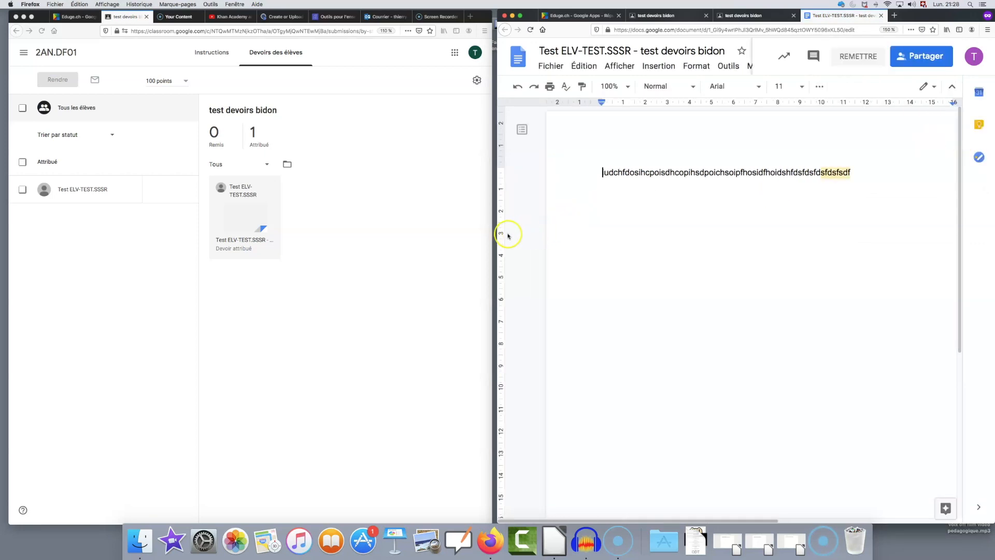
left_click_drag(497, 237, 145, 228)
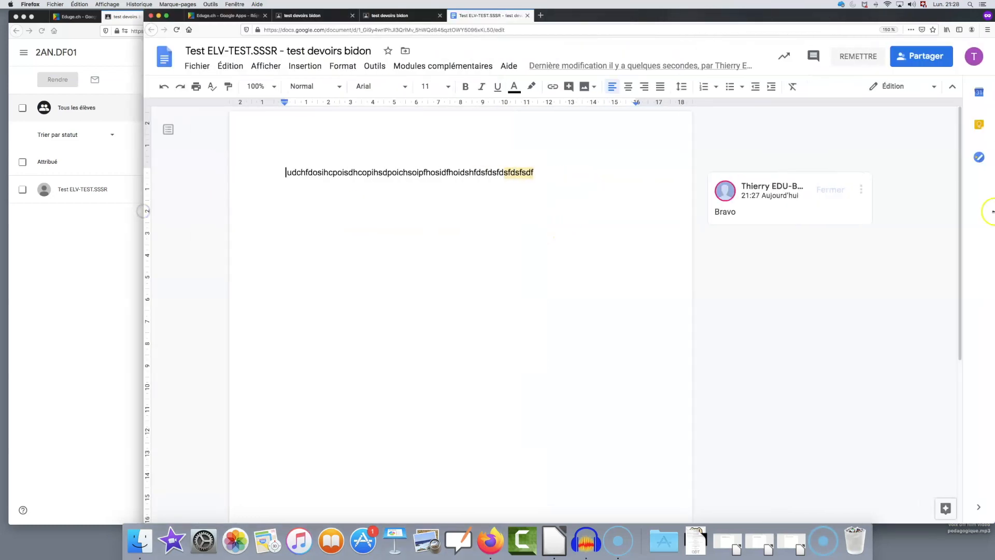
left_click(141, 239)
left_click(603, 247)
left_click_drag(144, 303, 495, 310)
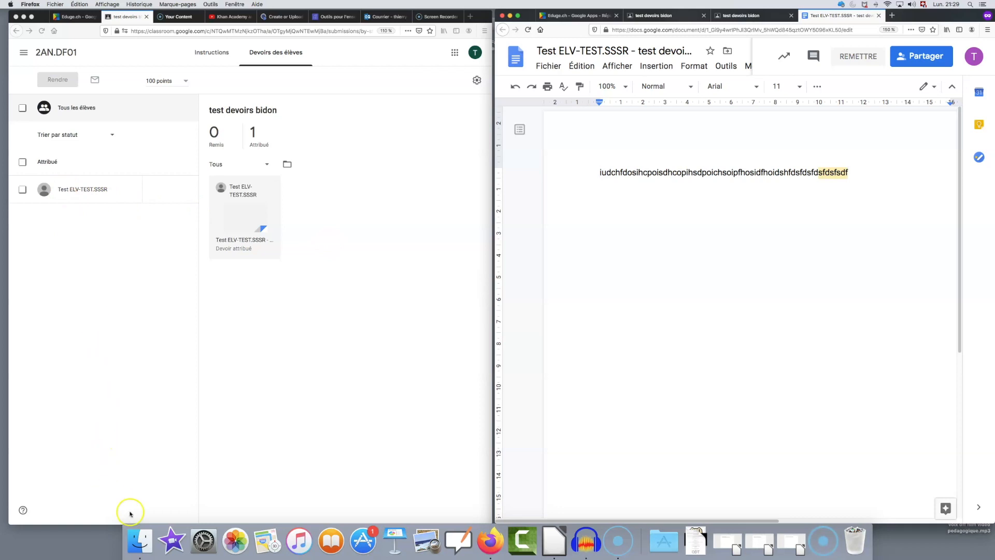
left_click(17, 506)
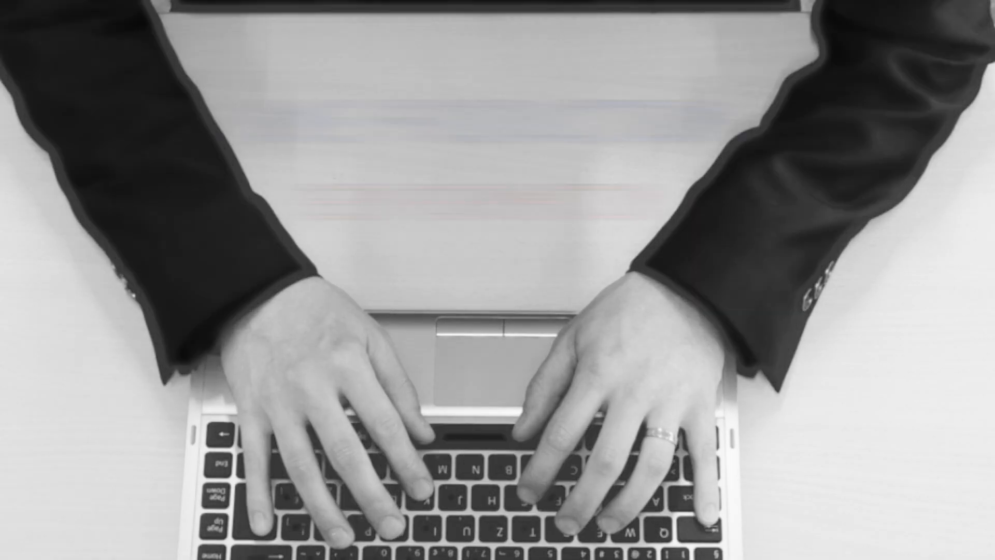